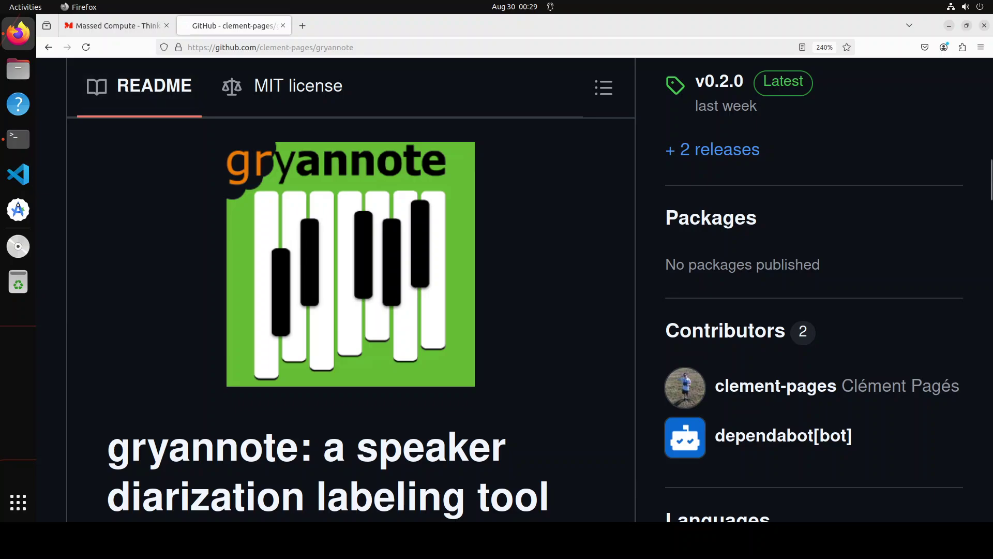
- Switch to the Massed Compute tab, then bring the Ubuntu 22.04 Terminal window to the front
click(122, 26)
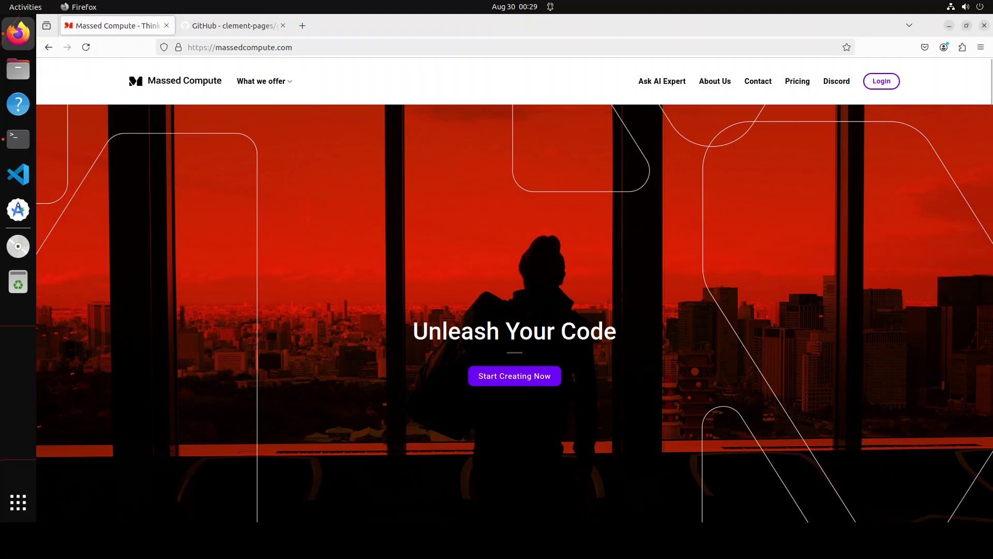
click(19, 138)
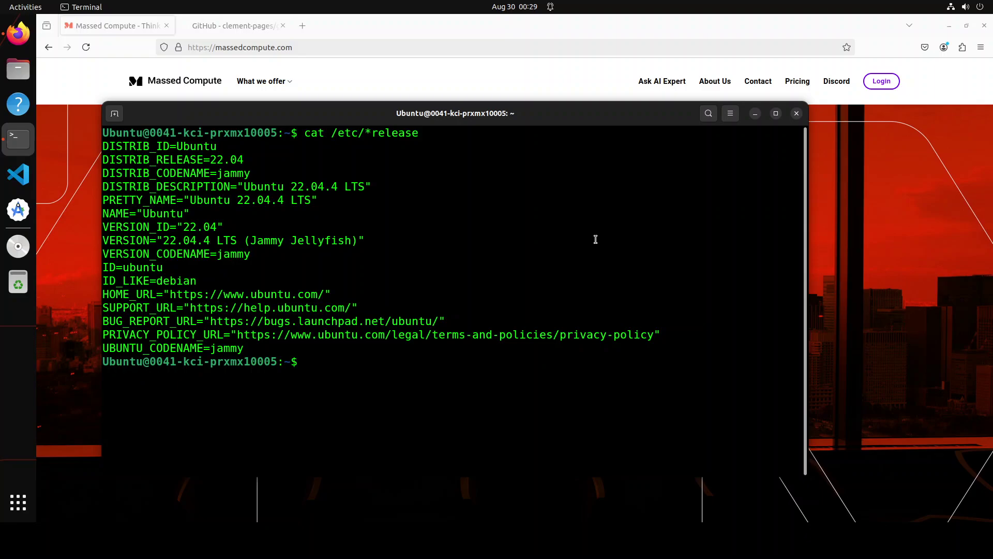
- Rerun nvidia-smi from history to check the GPU, then clear the screen
key(Up)
key(Up)
key(Down)
key(Return)
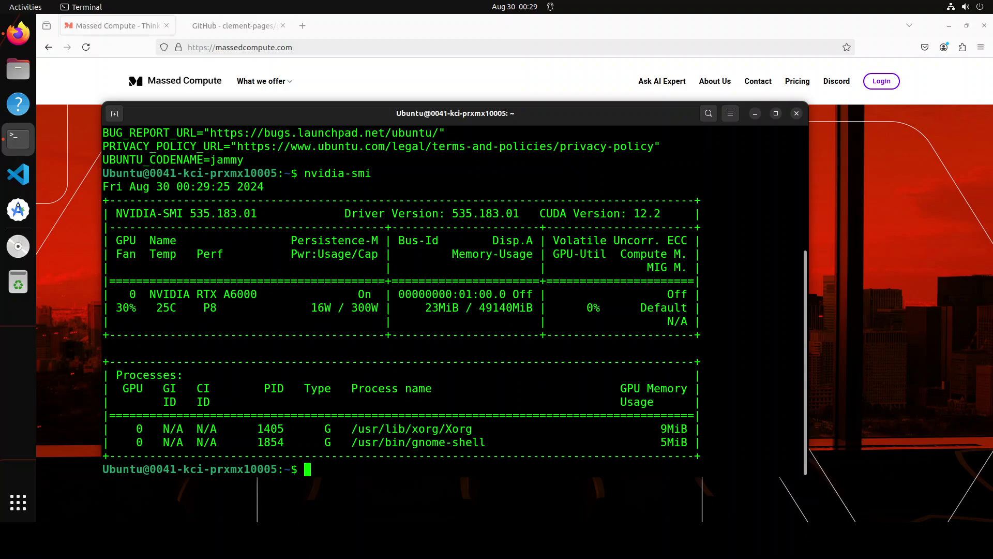
text(clear)
key(Return)
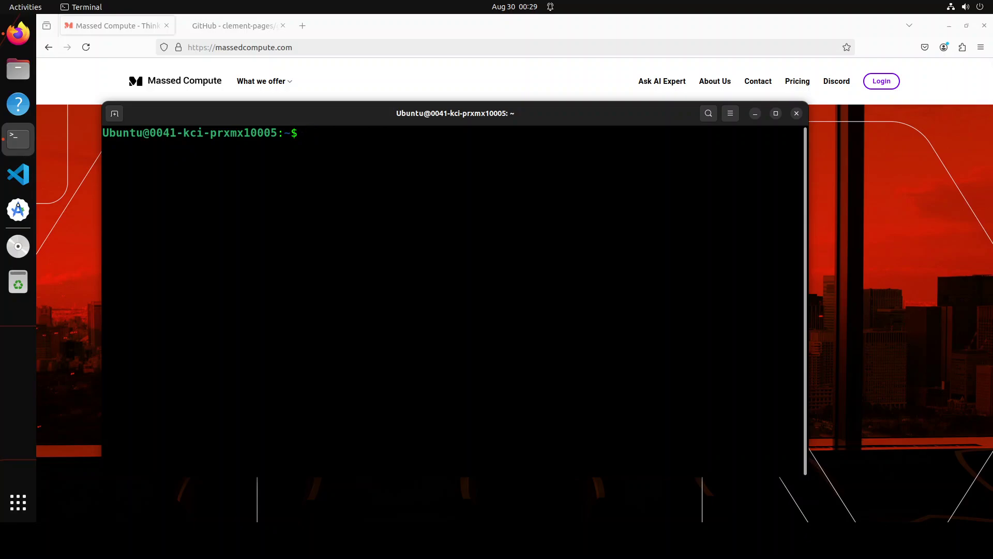
- Create and activate a Python 3.11 conda environment named gr
right_click(339, 185)
click(365, 220)
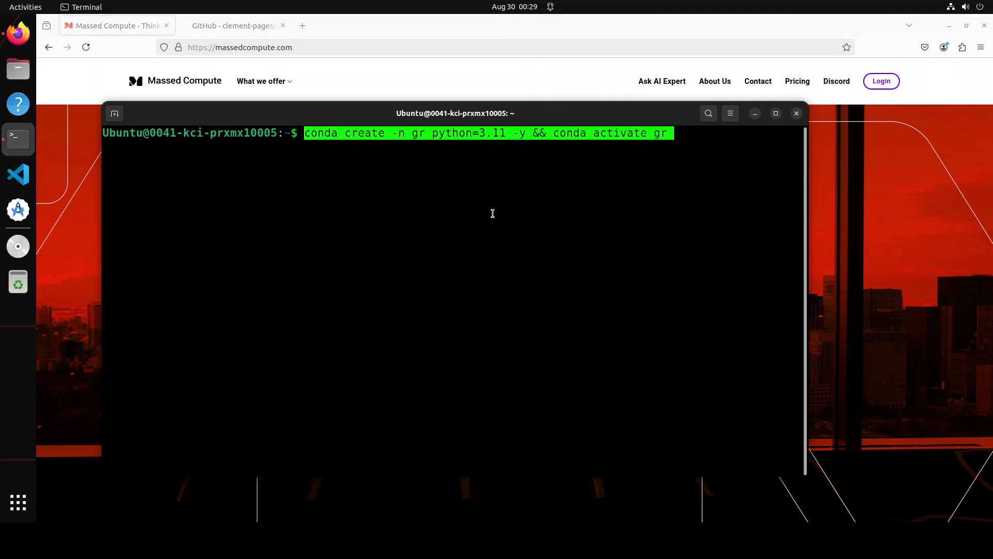
key(Return)
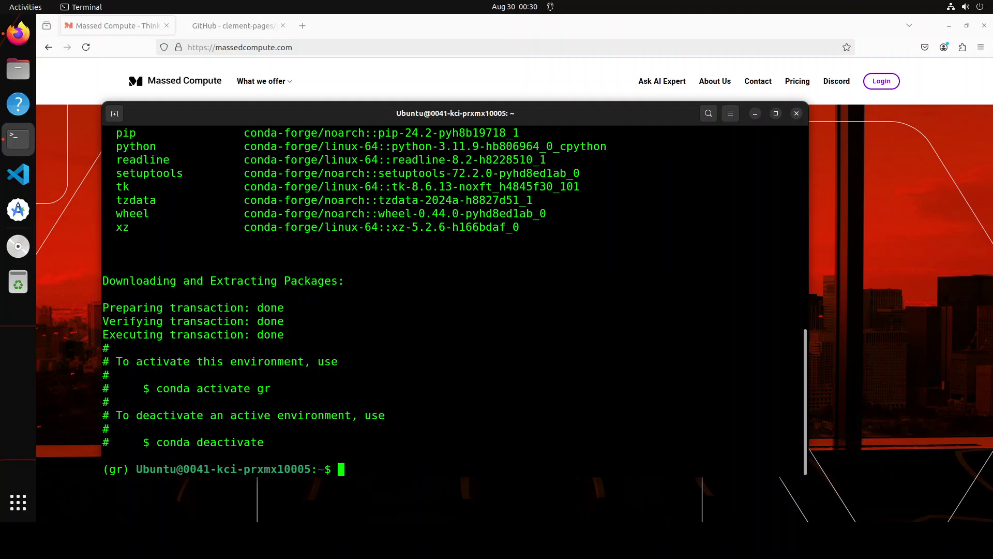
- Clone the gryannote repository, change into its folder, and clear the screen
right_click(420, 306)
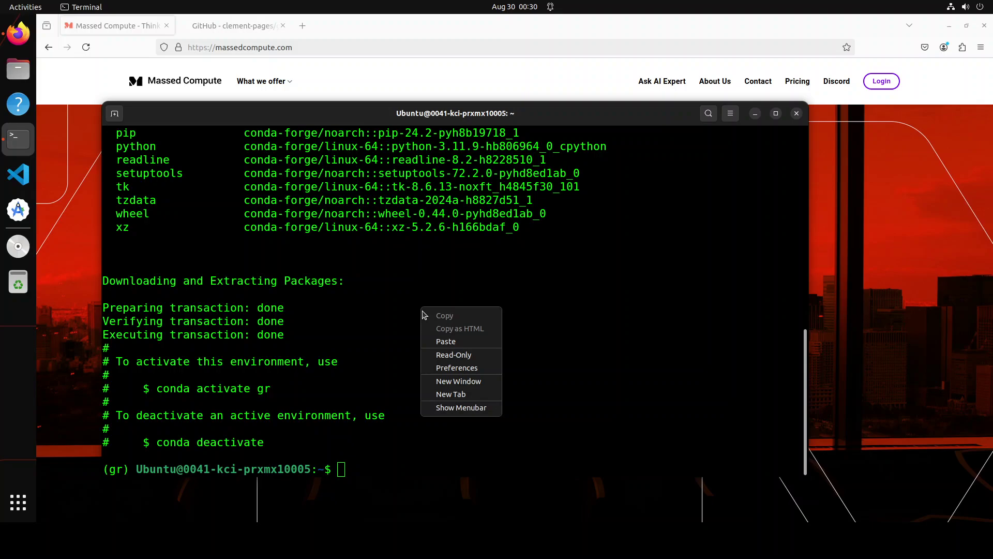
click(446, 340)
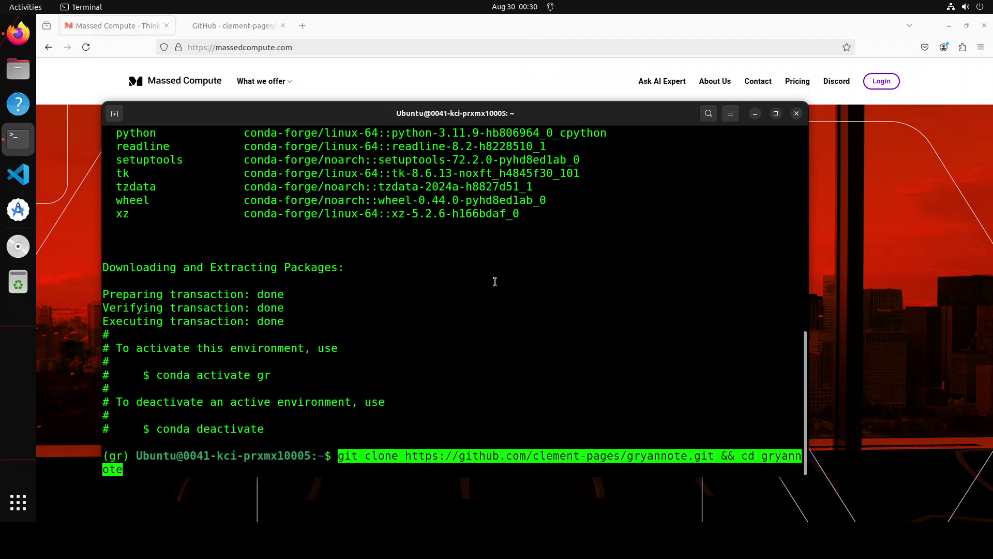
key(Return)
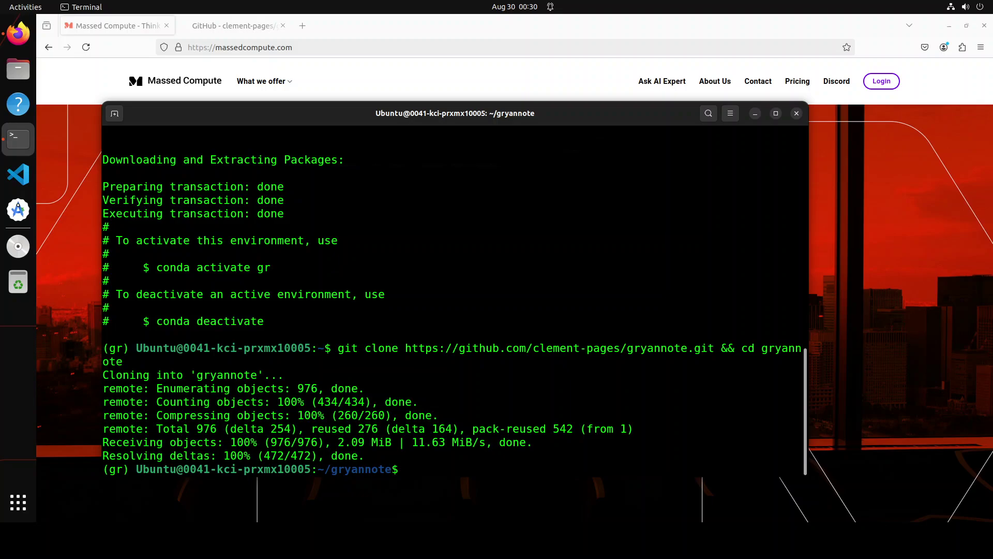
text(clear)
key(Return)
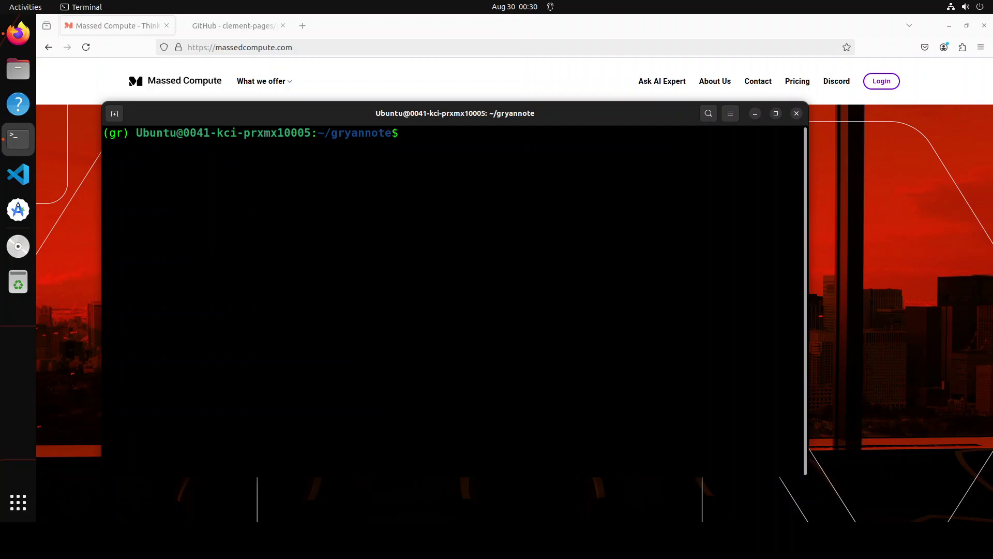
right_click(362, 192)
- Install the gryannote package with pip install gryannote, then clear the screen
click(389, 224)
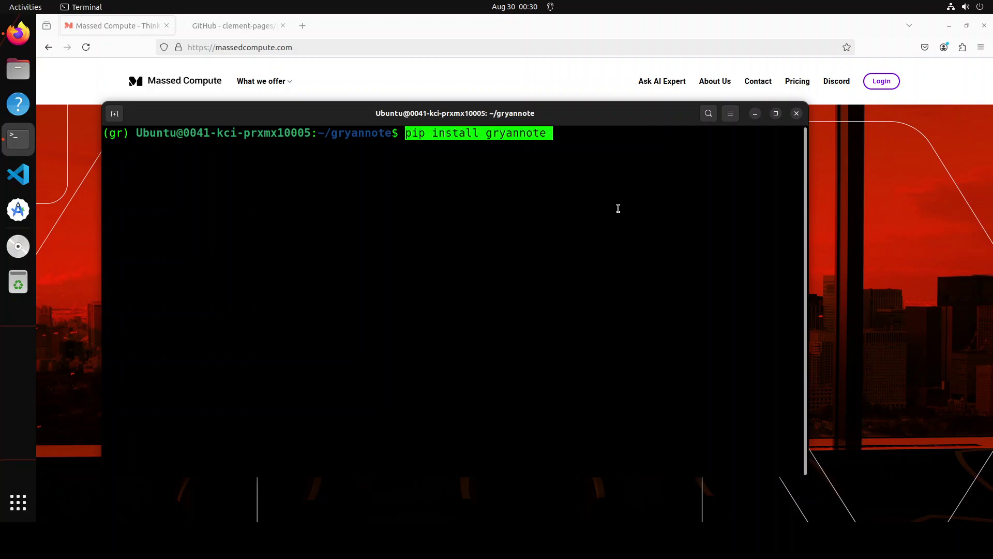
key(Return)
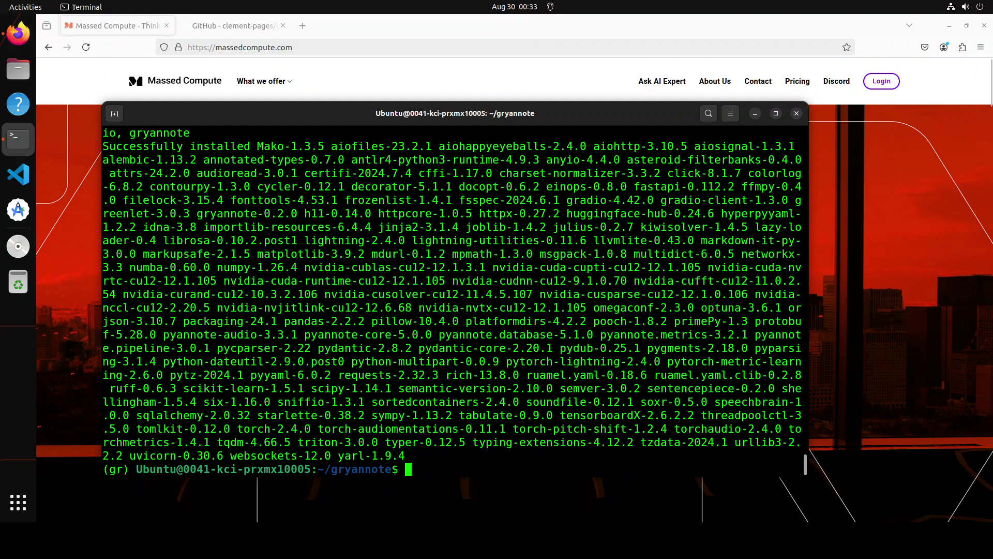
text(clear)
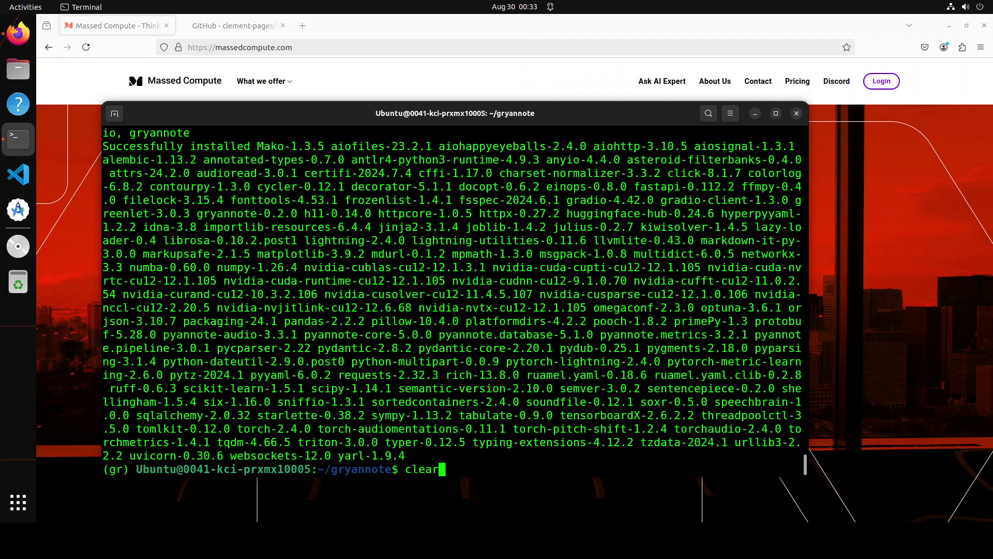
key(Return)
- Launch the demo with python3 demo/app.py and open it at localhost:7860 in Firefox
right_click(427, 171)
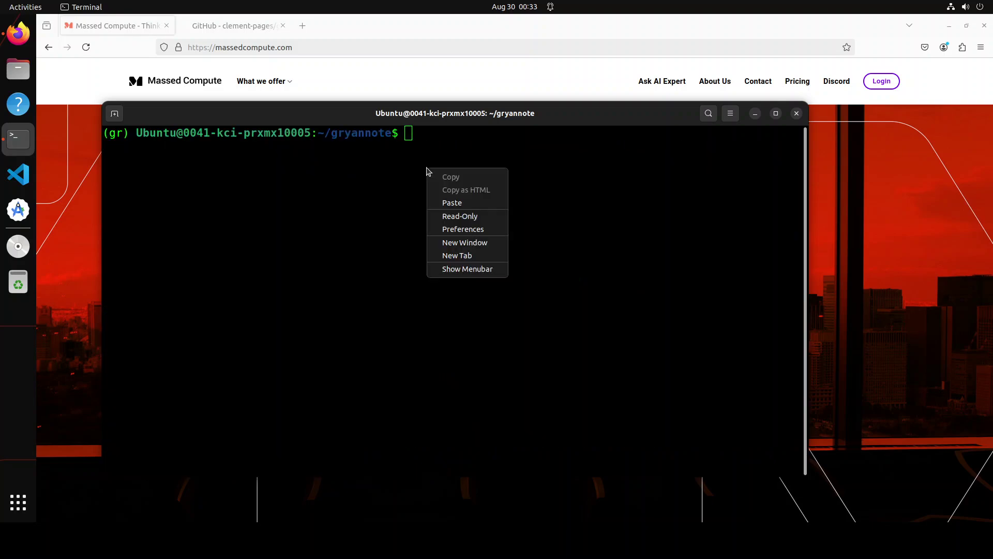
click(461, 202)
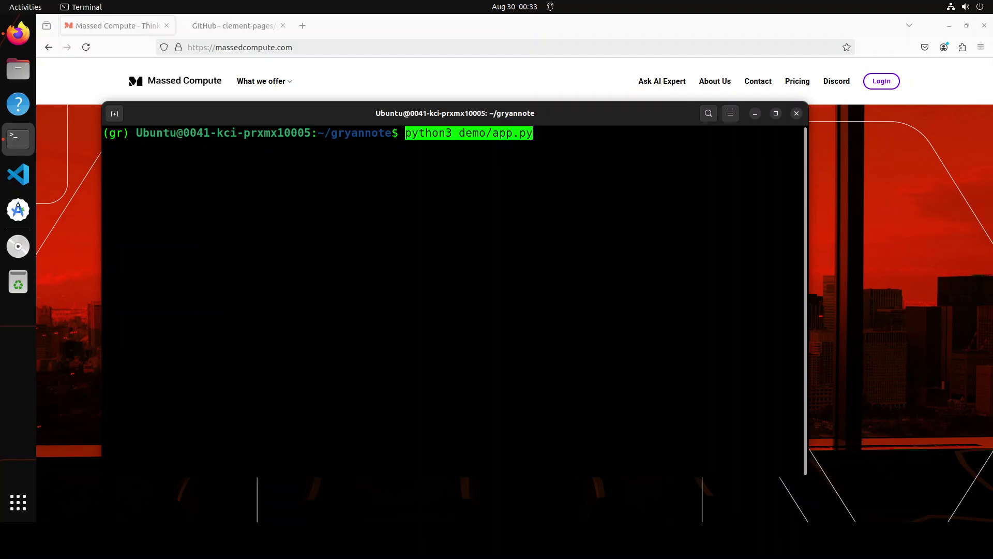
key(Return)
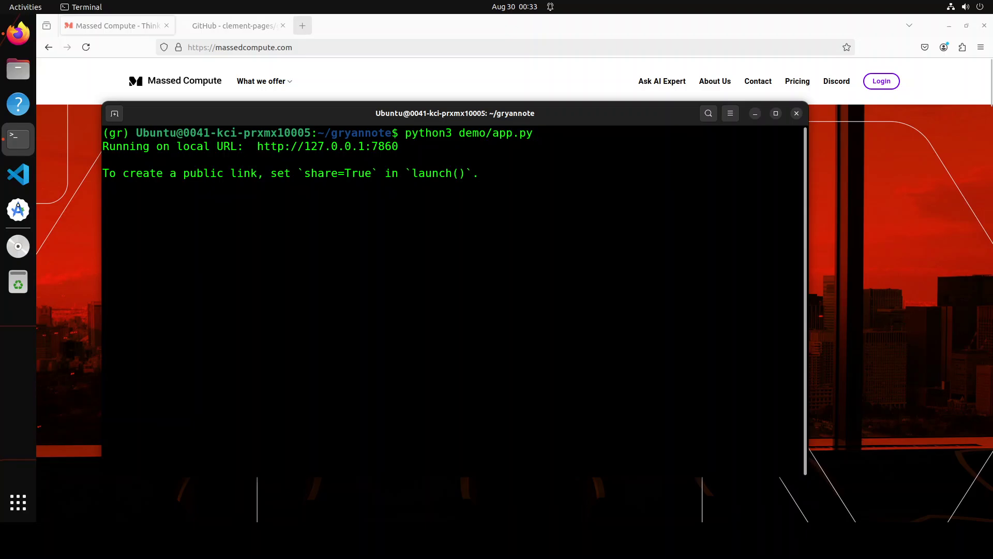
click(302, 26)
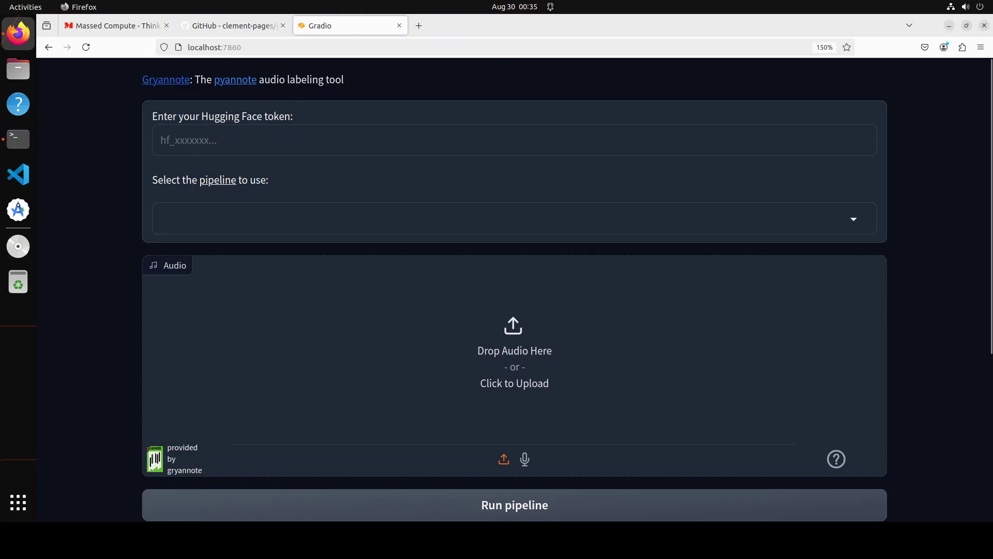
- Paste the Hugging Face access token and choose the pyannote/speaker-diarization-3.1 pipeline
click(243, 144)
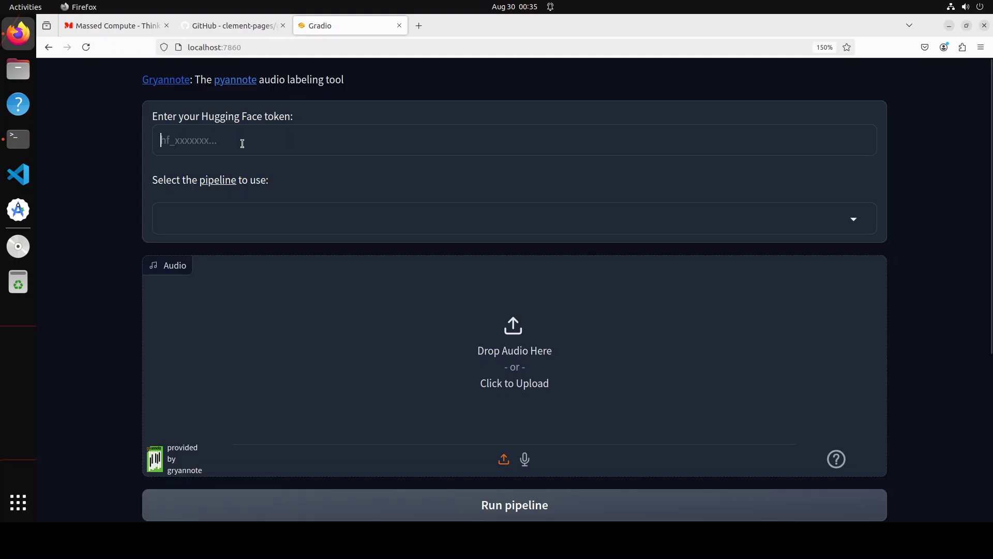
key(ctrl+v)
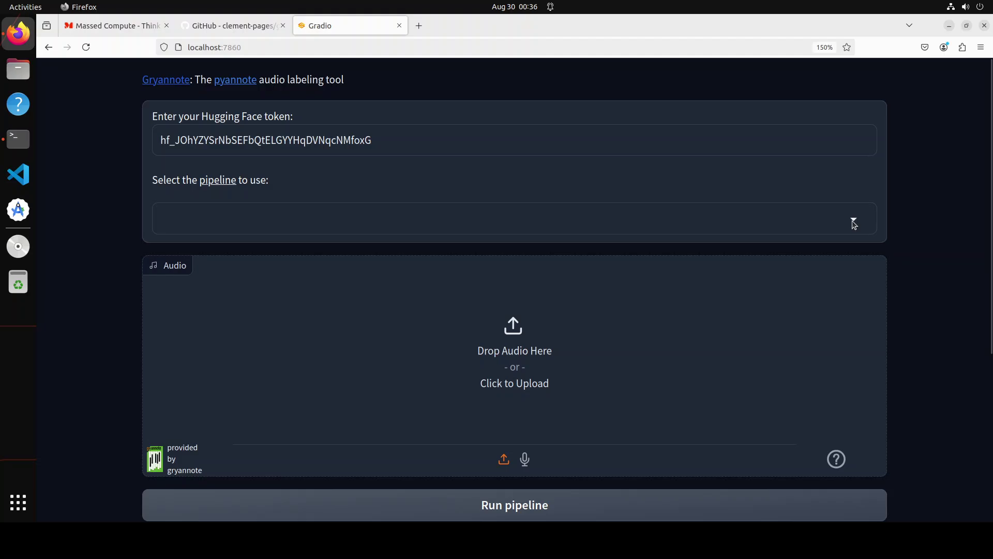
click(561, 222)
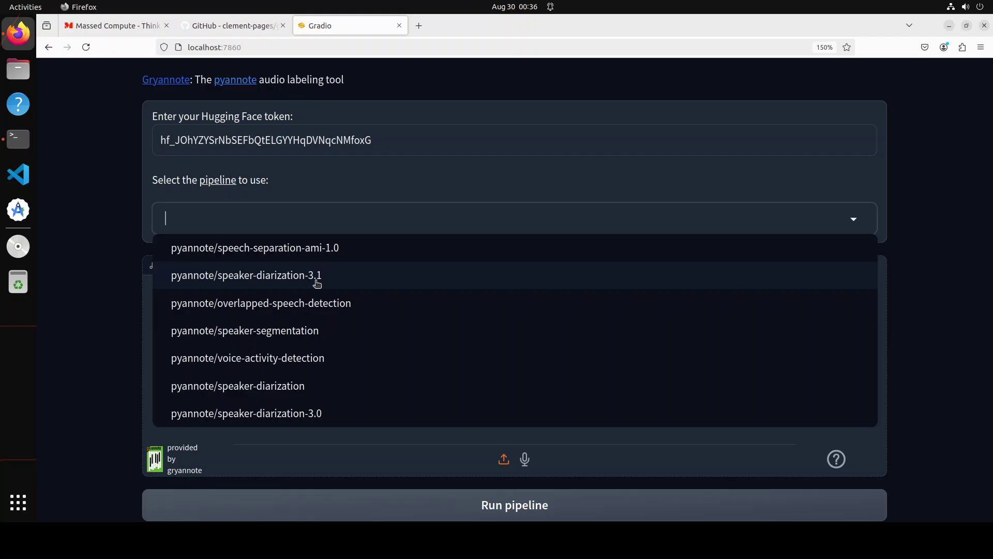
click(317, 282)
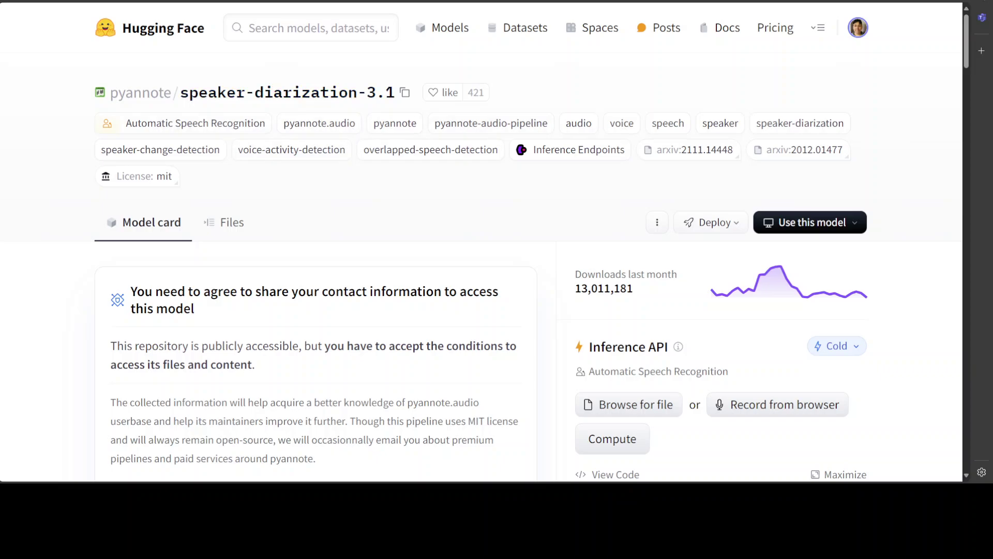
- Agree to the conditions for access to the gated speaker-diarization-3.1 repository
scroll(497, 242, down, 6)
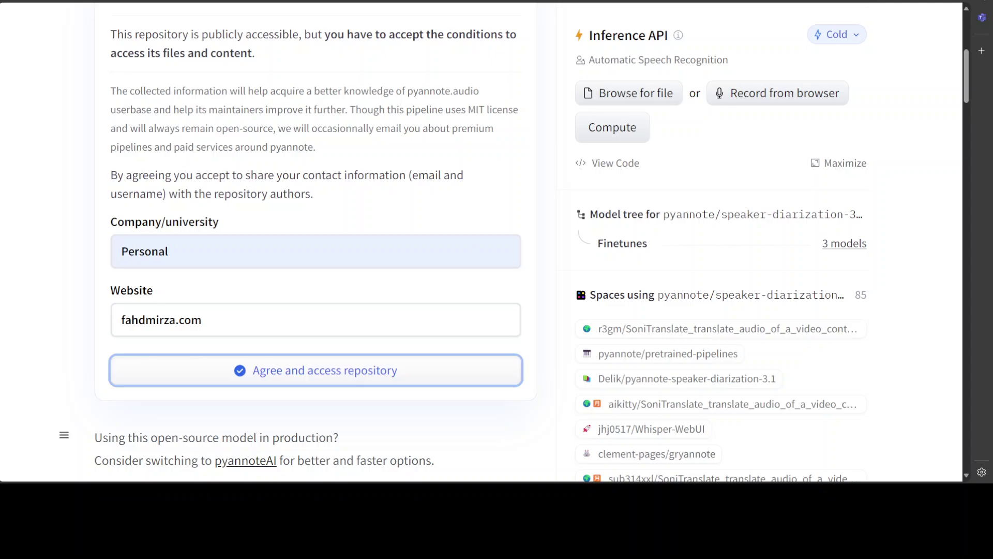
click(334, 370)
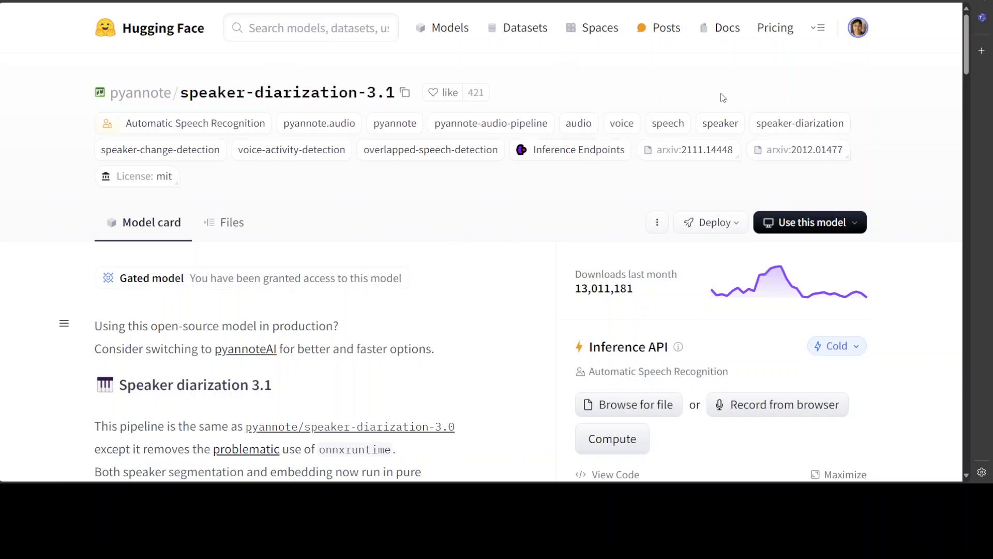
- Go from the account menu through the profile and Settings to Access Tokens
click(857, 31)
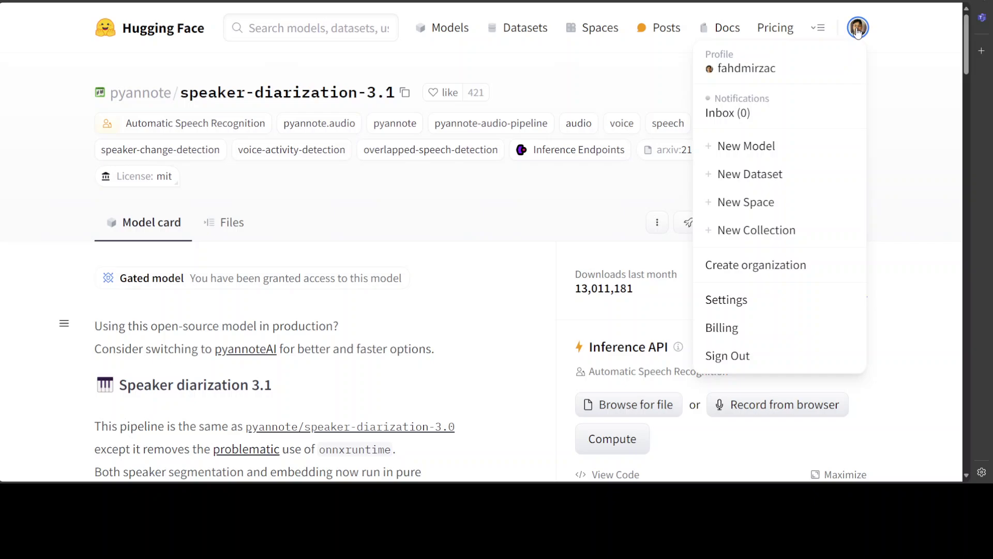
click(746, 68)
scroll(288, 326, down, 6)
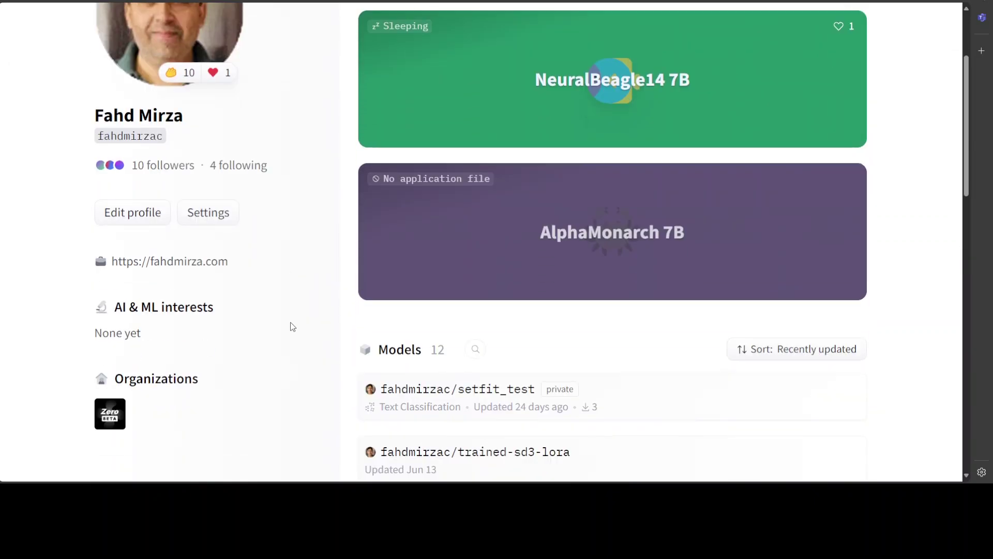
scroll(295, 319, up, 5)
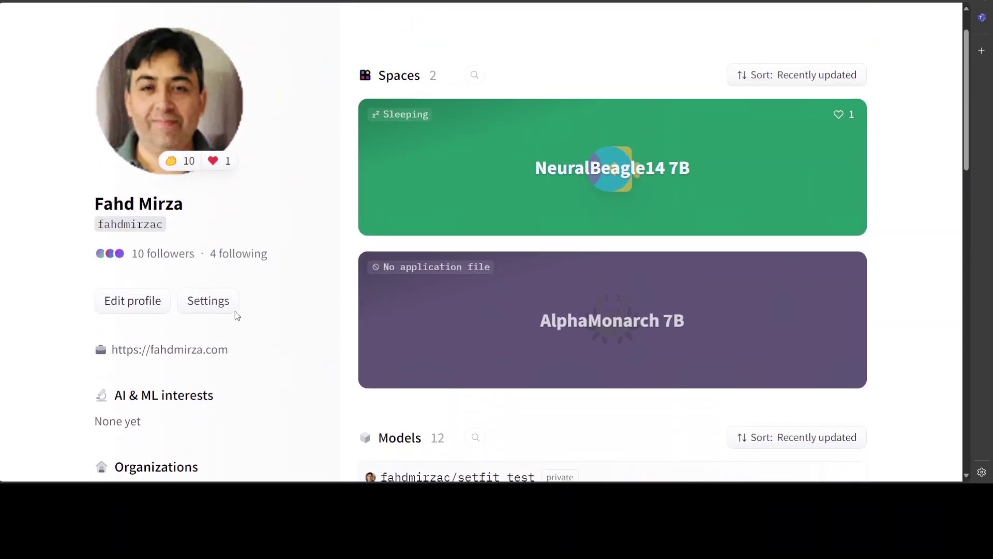
click(209, 306)
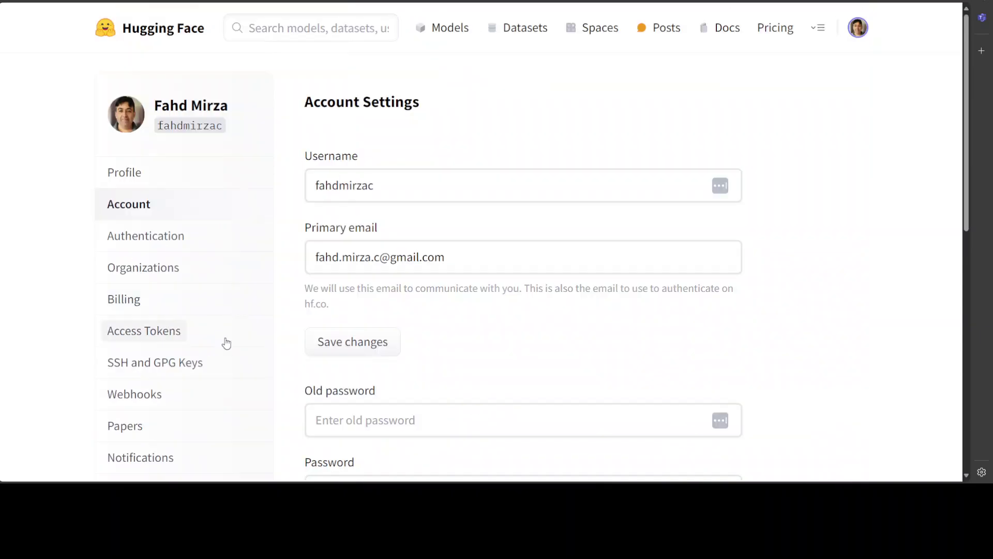
click(150, 335)
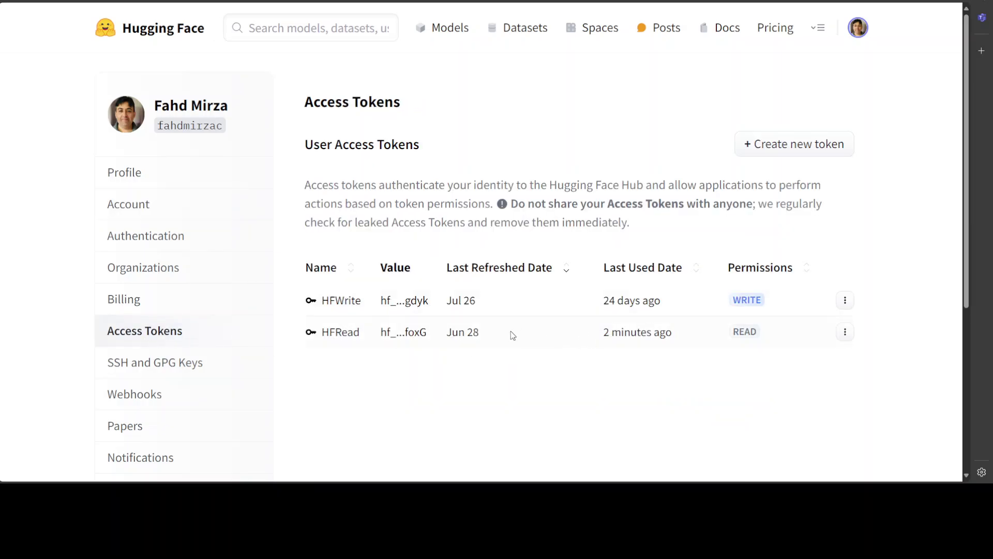
- Check when the HFRead token was last used, then open and close its options menu
drag(599, 331, 673, 331)
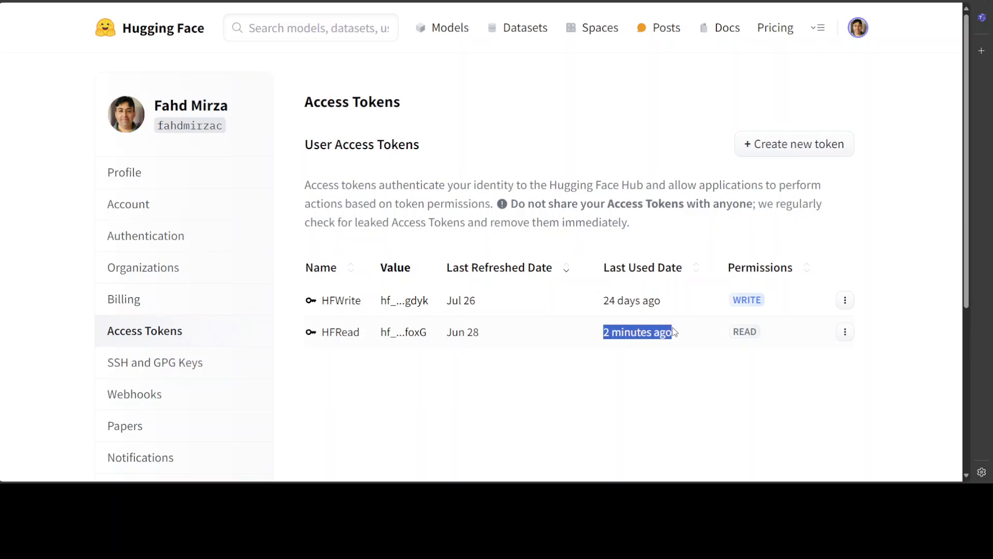
click(848, 337)
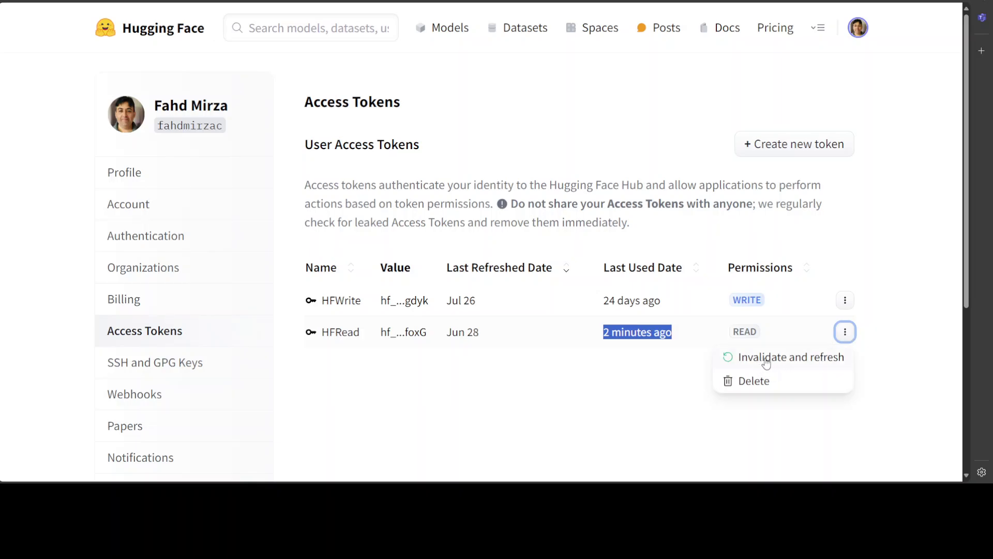
click(528, 394)
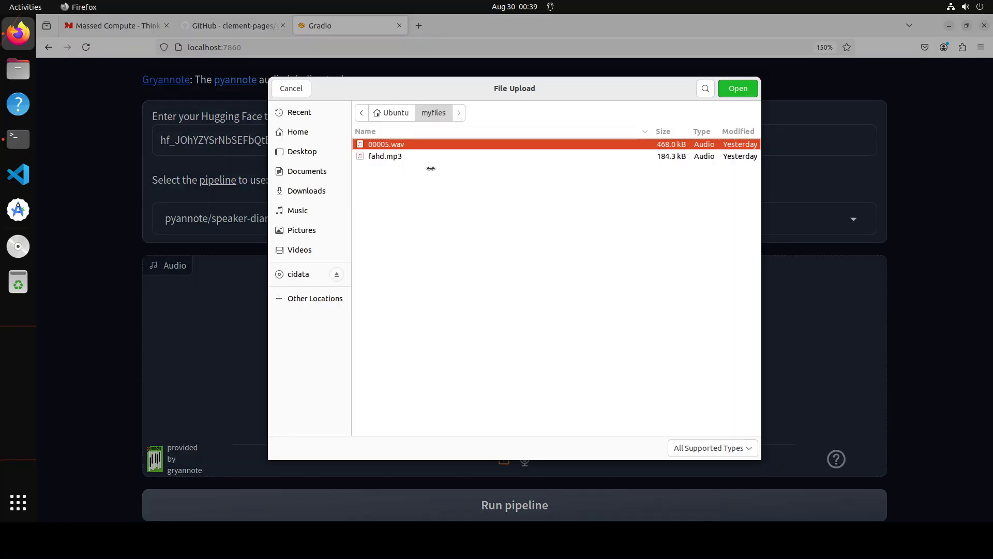
- Load 00005.wav from the myfiles folder and play the 10-second clip
double_click(407, 145)
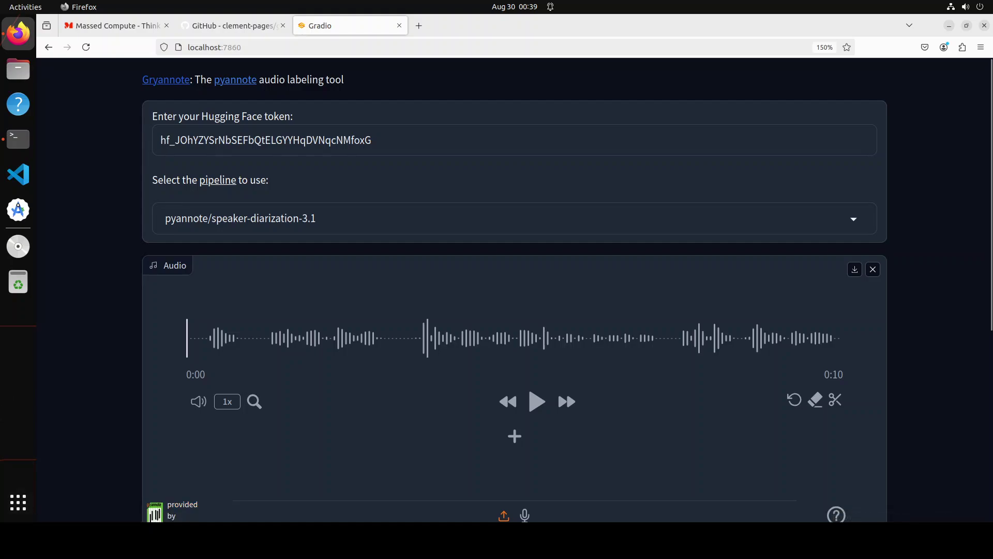
click(537, 406)
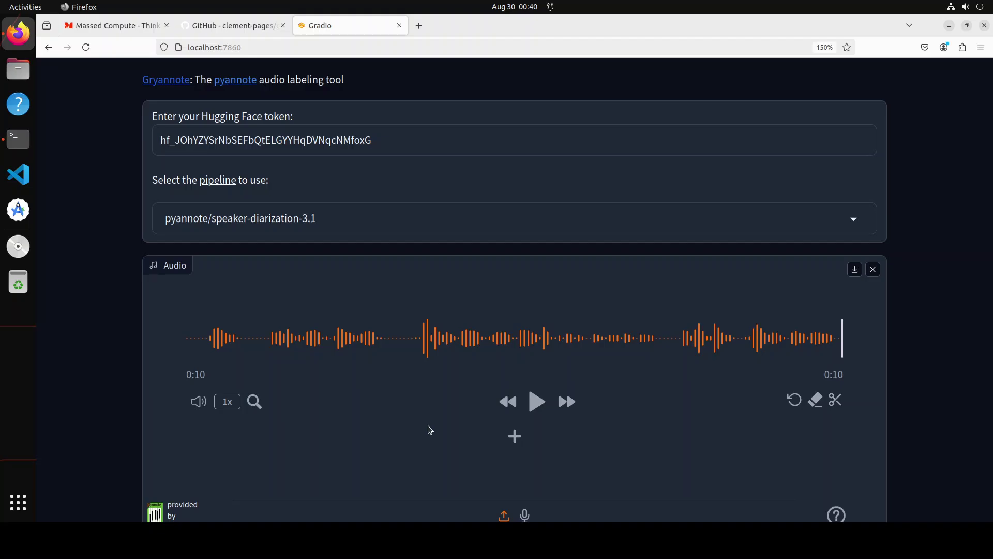
- Scroll down the gryannote page to Run pipeline and the 00005.rttm output
scroll(428, 430, down, 3)
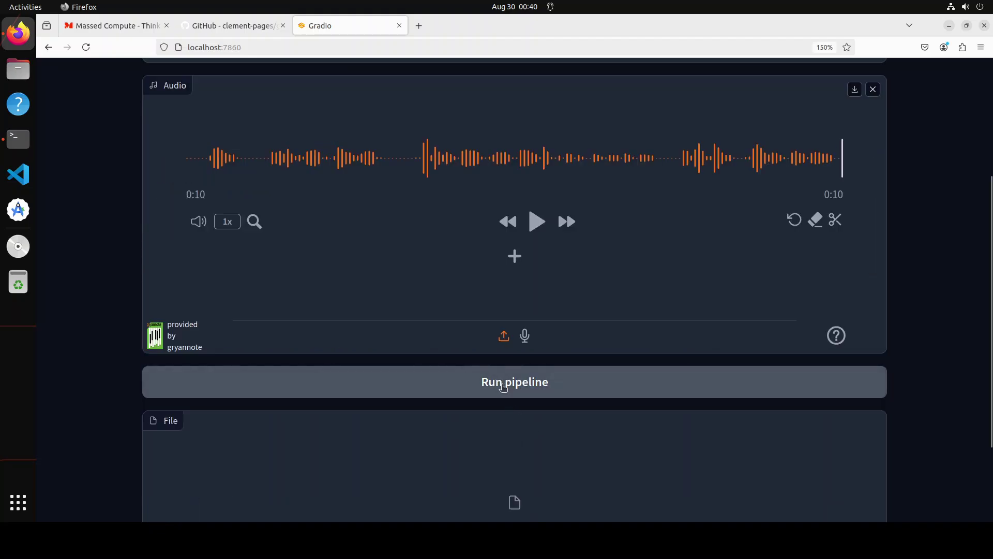
scroll(496, 412, down, 2)
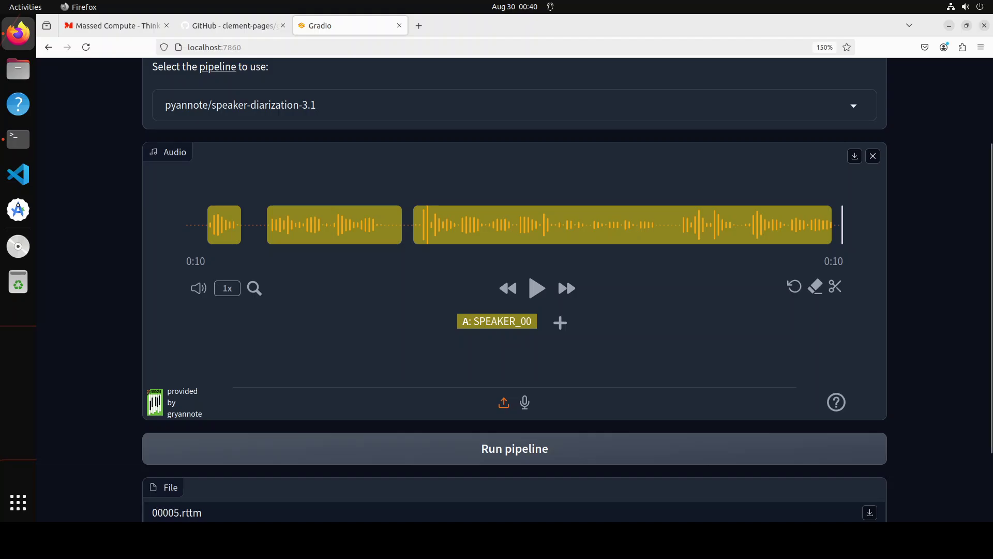
- Select and play the second speech segment, pause it, and assign it a new label B: LABEL_01
scroll(514, 290, down, 3)
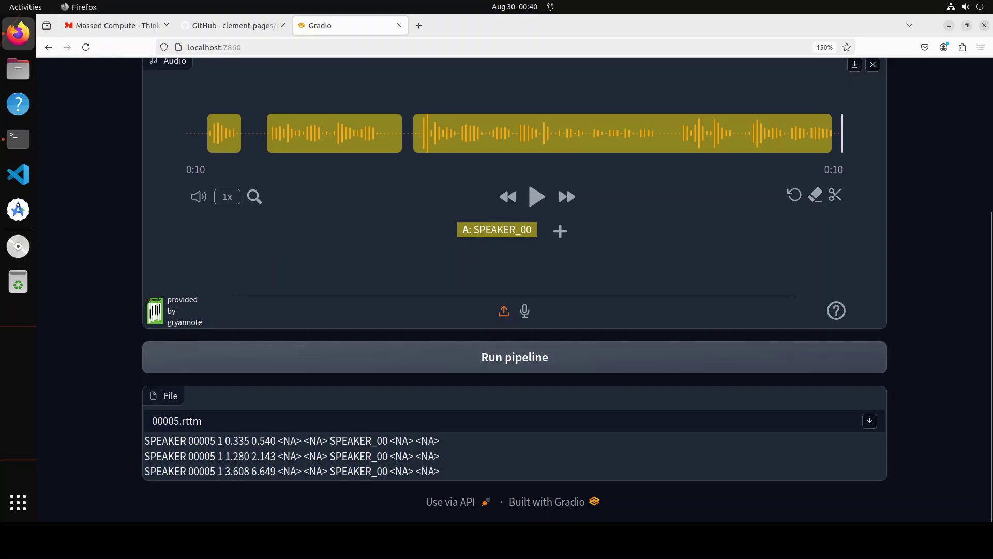
scroll(515, 356, up, 3)
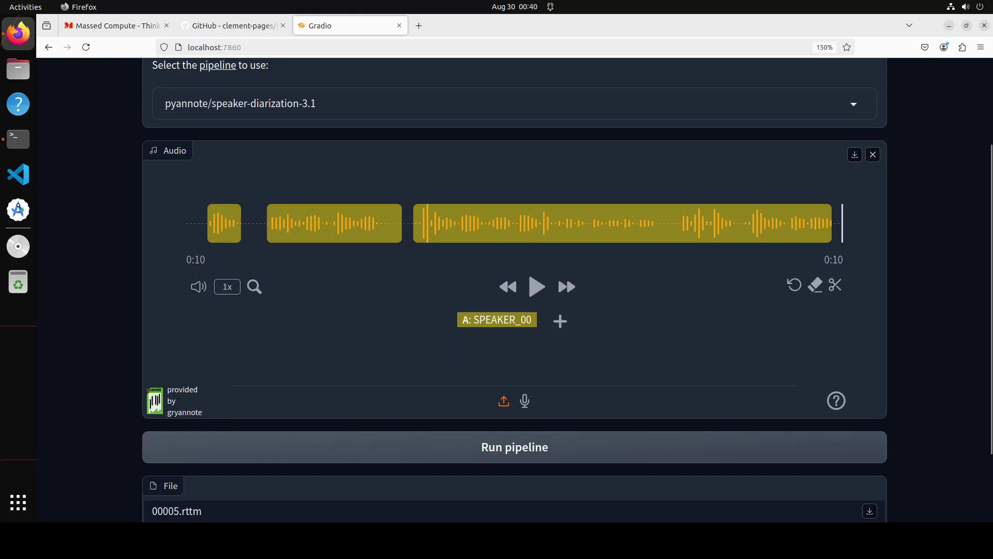
click(342, 231)
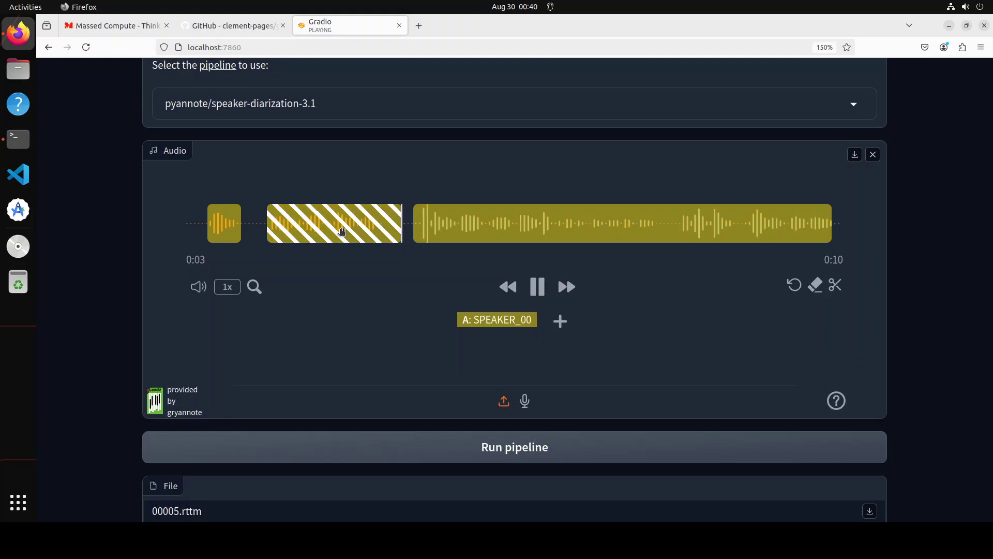
click(536, 288)
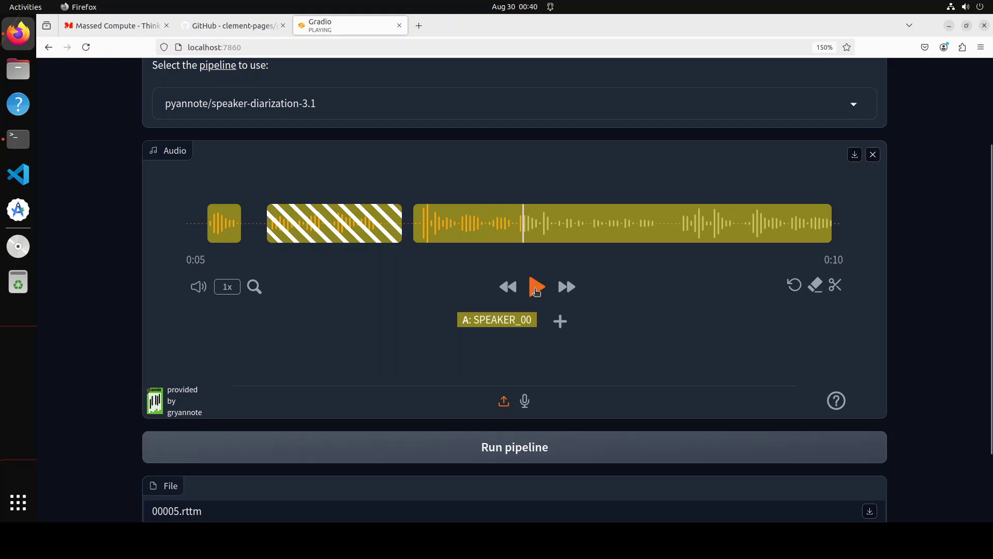
click(561, 321)
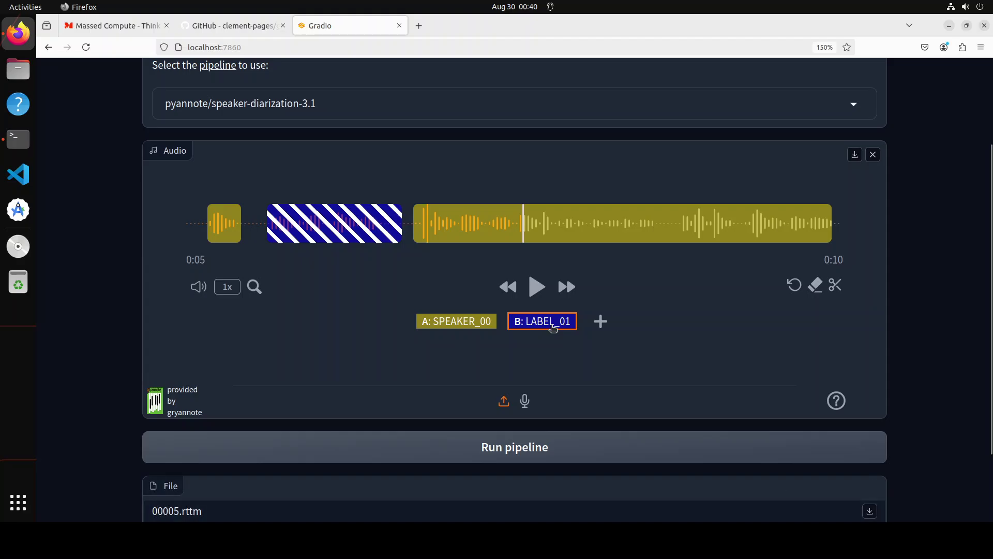
- Rename label B to 'LABEL_01abousssfsdfsdsst house', colour it red, then switch to the eraser
double_click(541, 323)
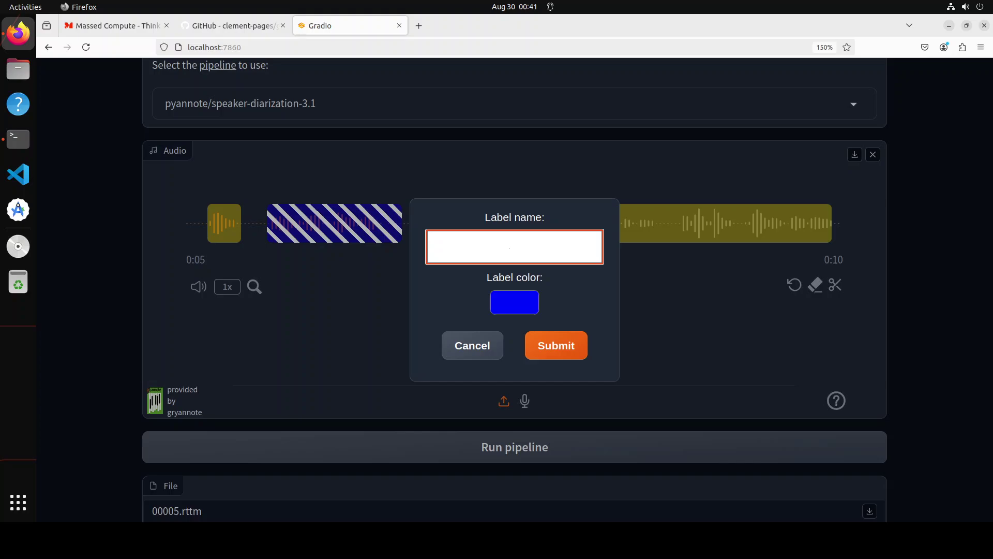
click(511, 301)
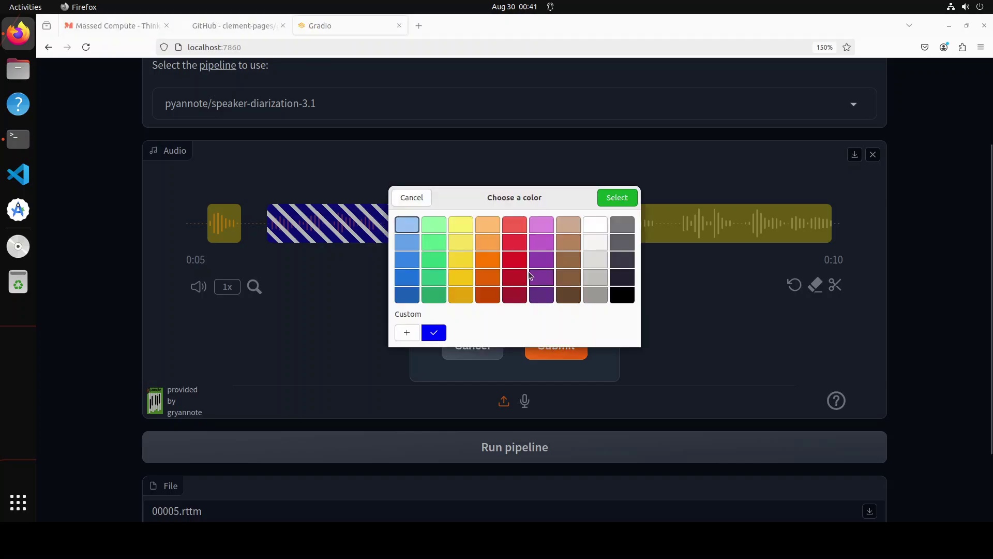
click(519, 279)
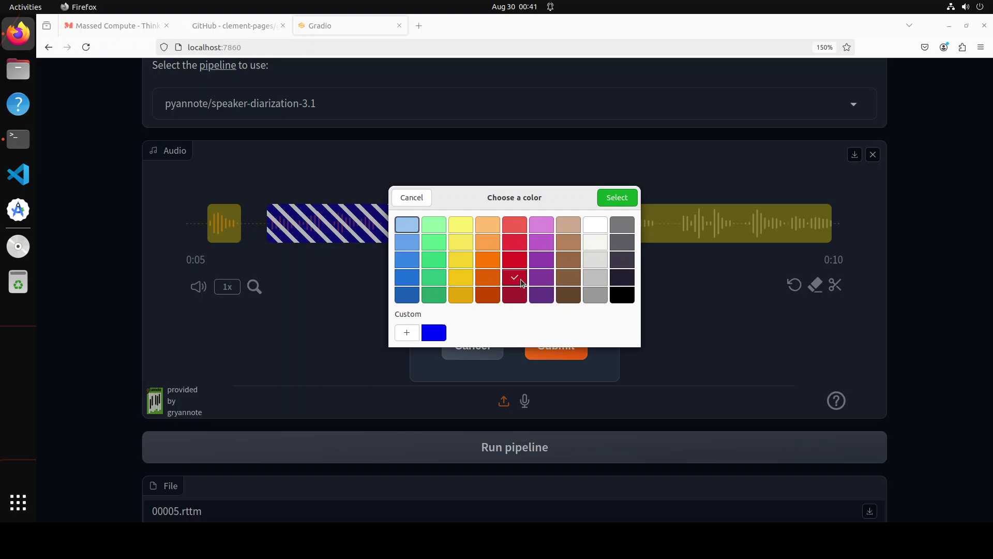
click(617, 198)
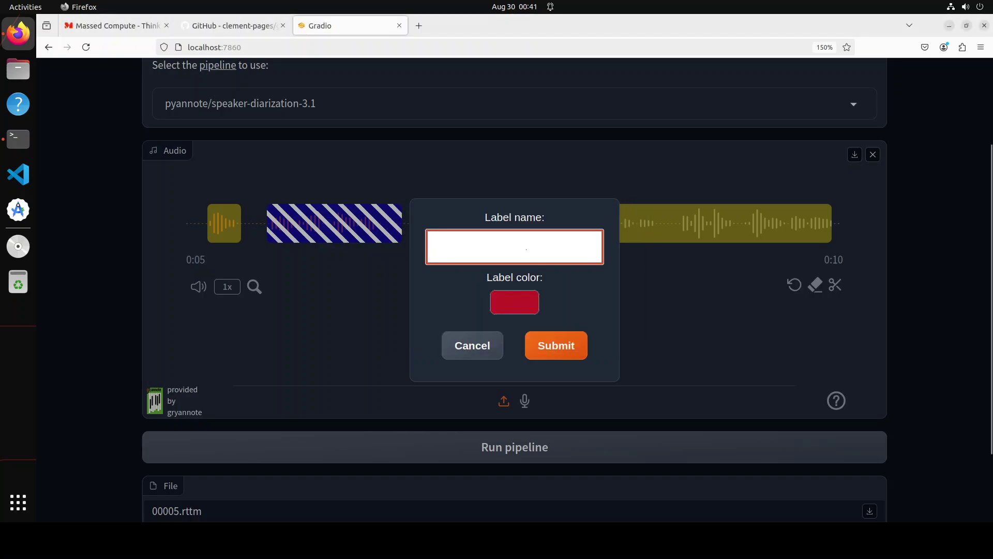
click(544, 346)
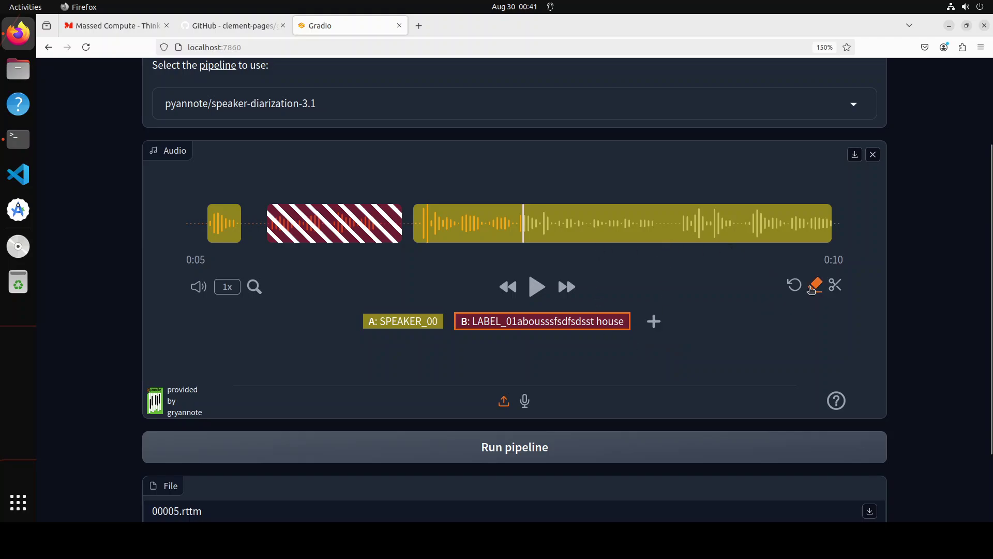
click(815, 290)
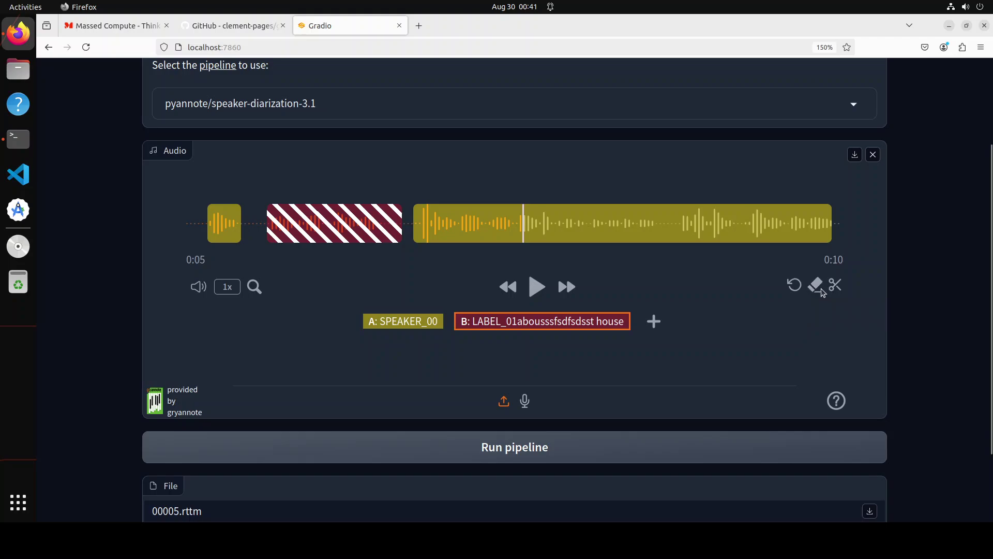